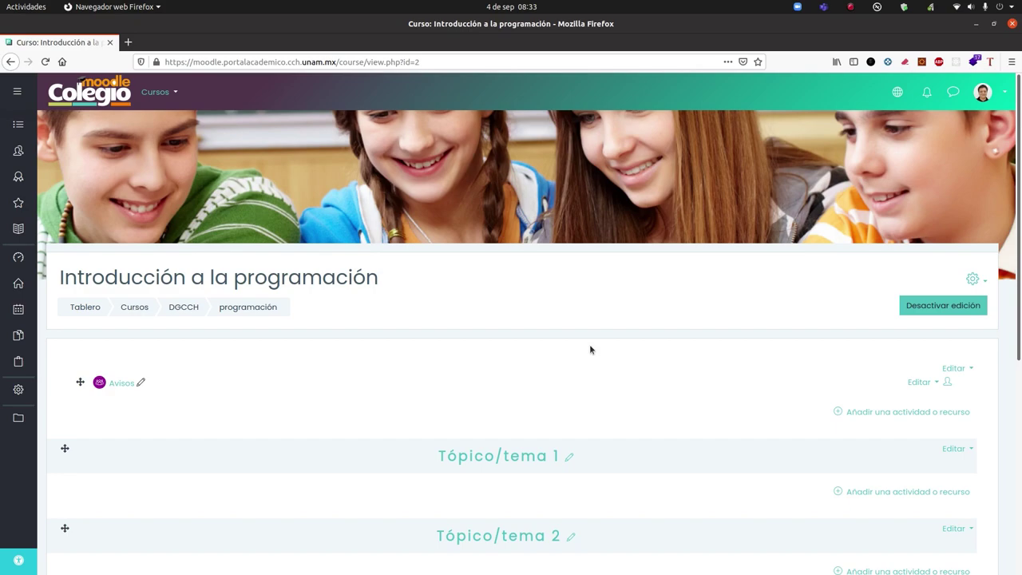
Step: Switch to Zoom and start scheduling a meeting, setting its date to 21 September 2020
mouse_move(15, 567)
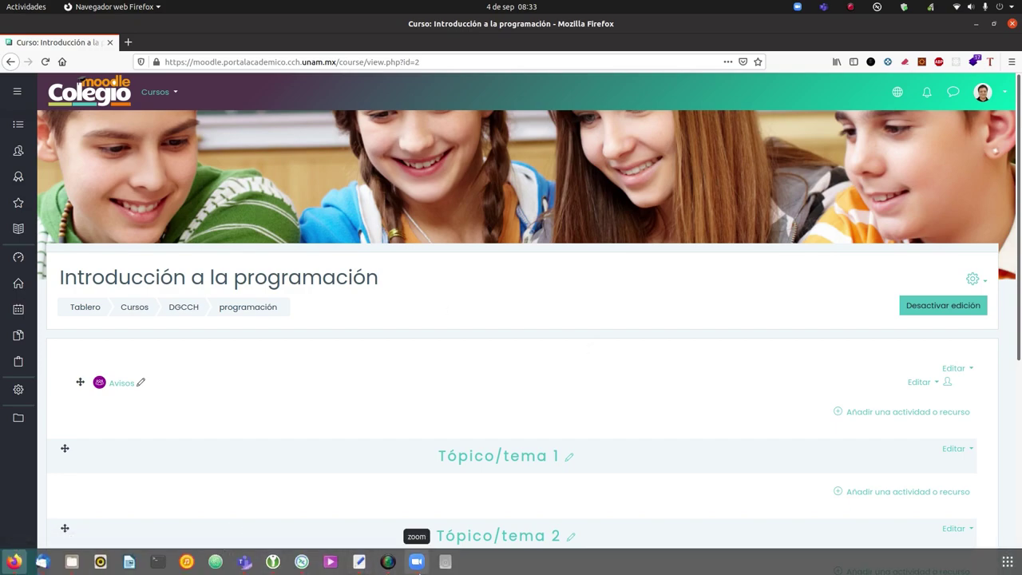
left_click(416, 561)
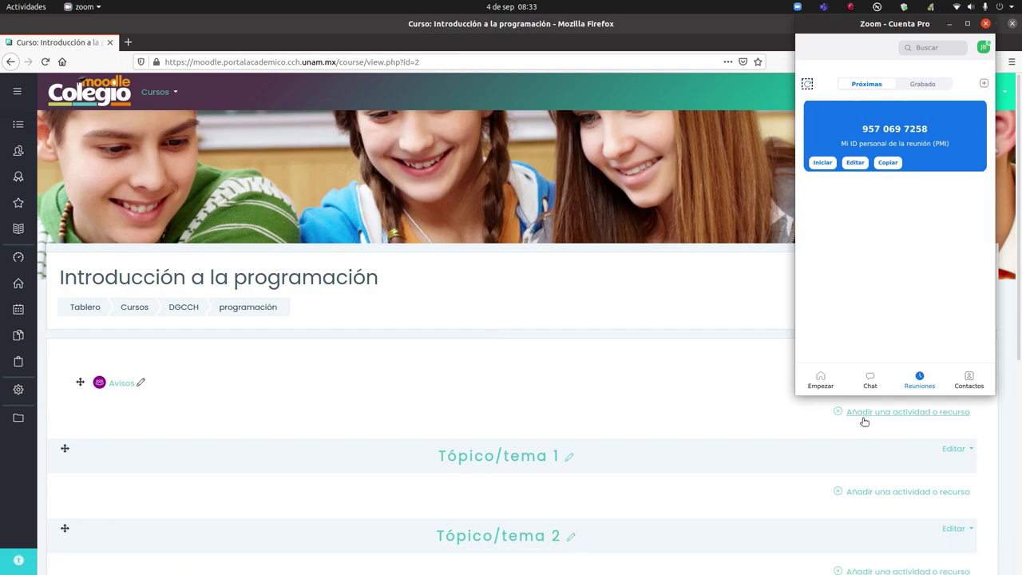
left_click(825, 378)
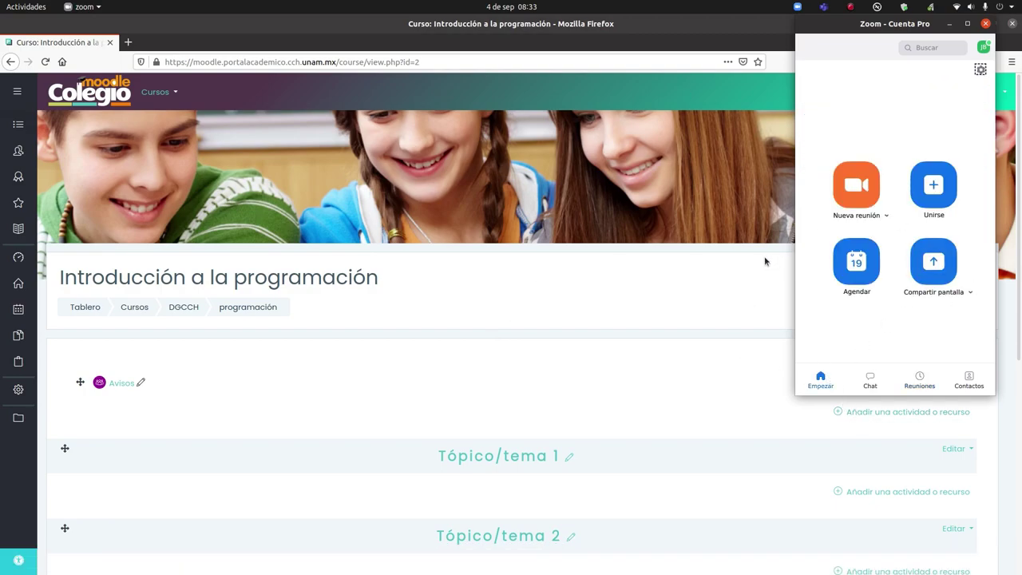
left_click(861, 276)
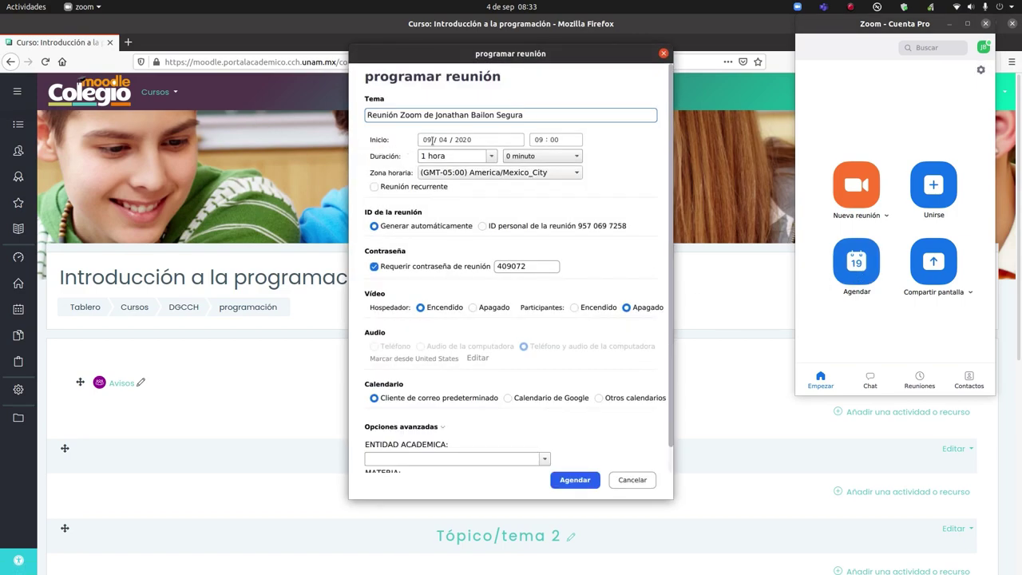
left_click(429, 140)
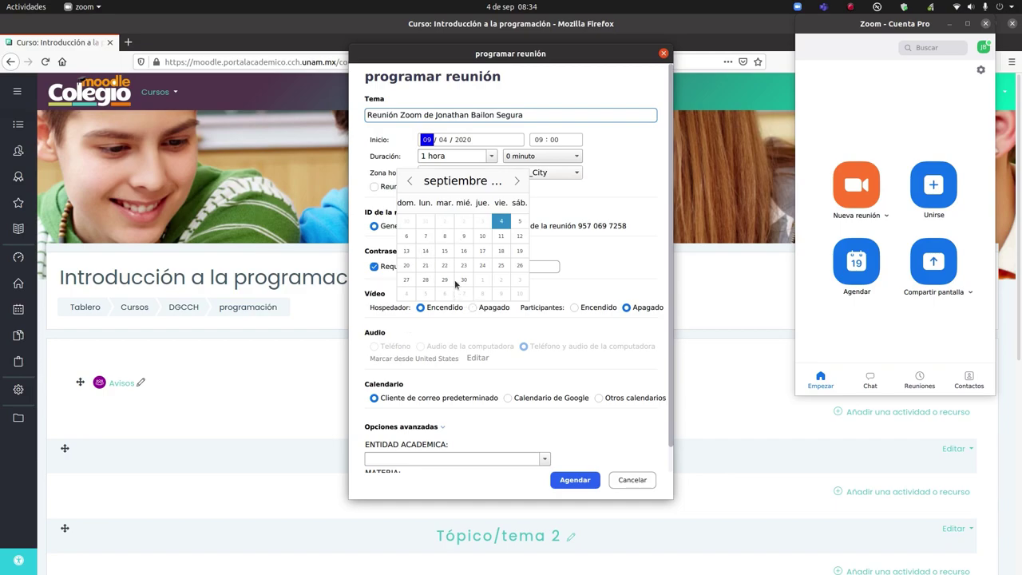
left_click(430, 268)
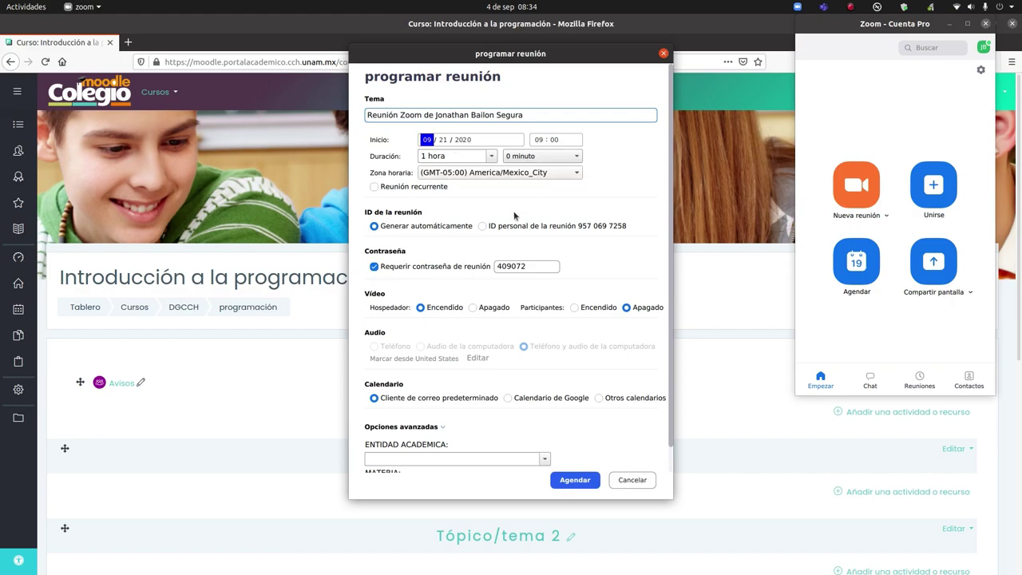
Step: Fill in CCH as the academic entity and Programación as the subject, and schedule the meeting
scroll(515, 218, "down", 1)
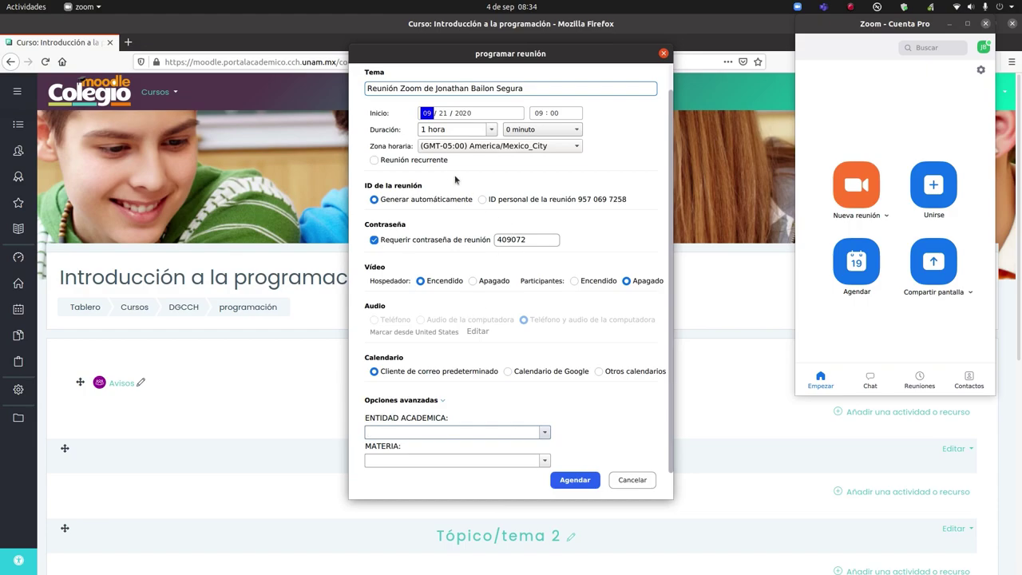
type("CHH")
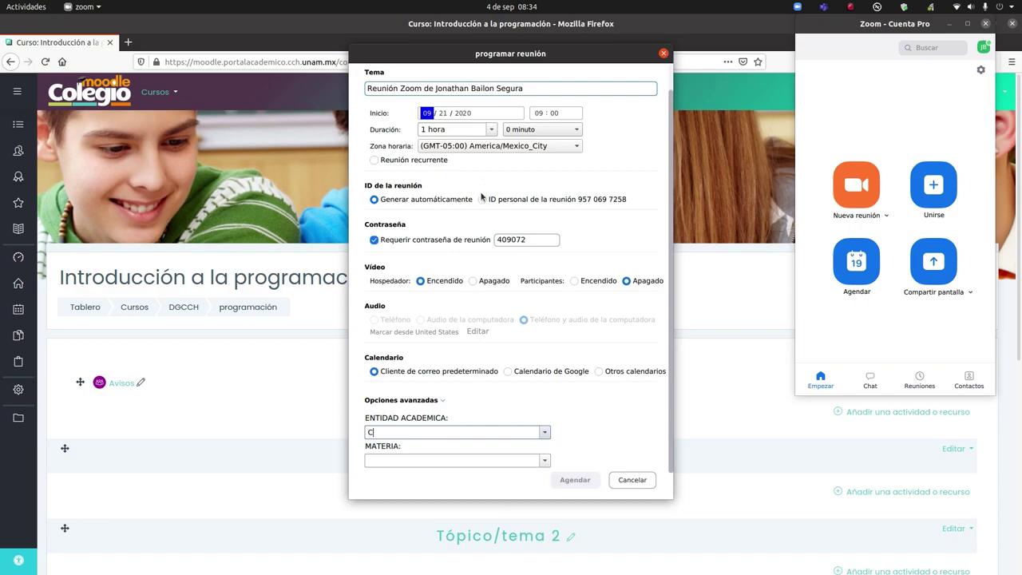
key("Tab")
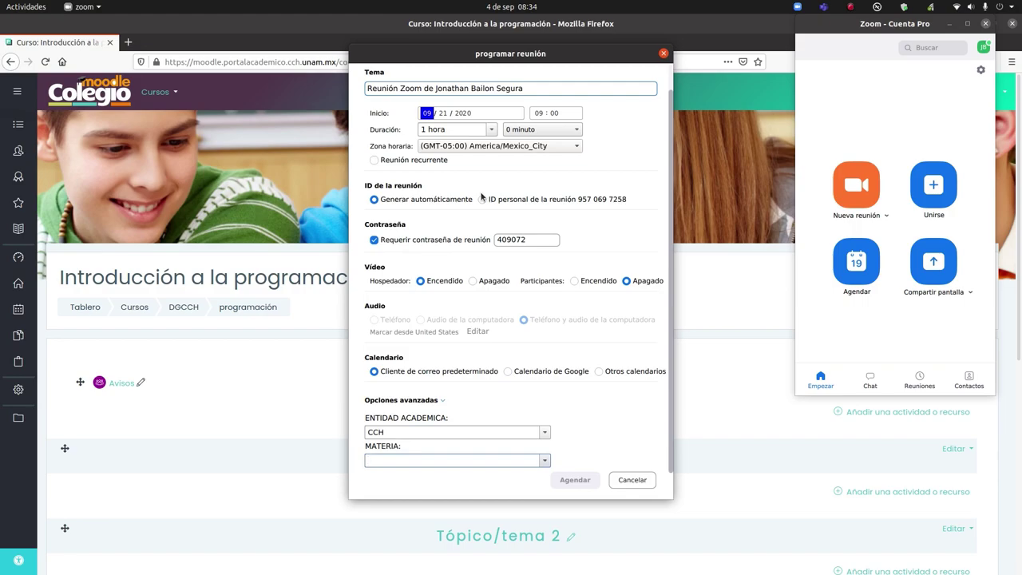
type("Programación")
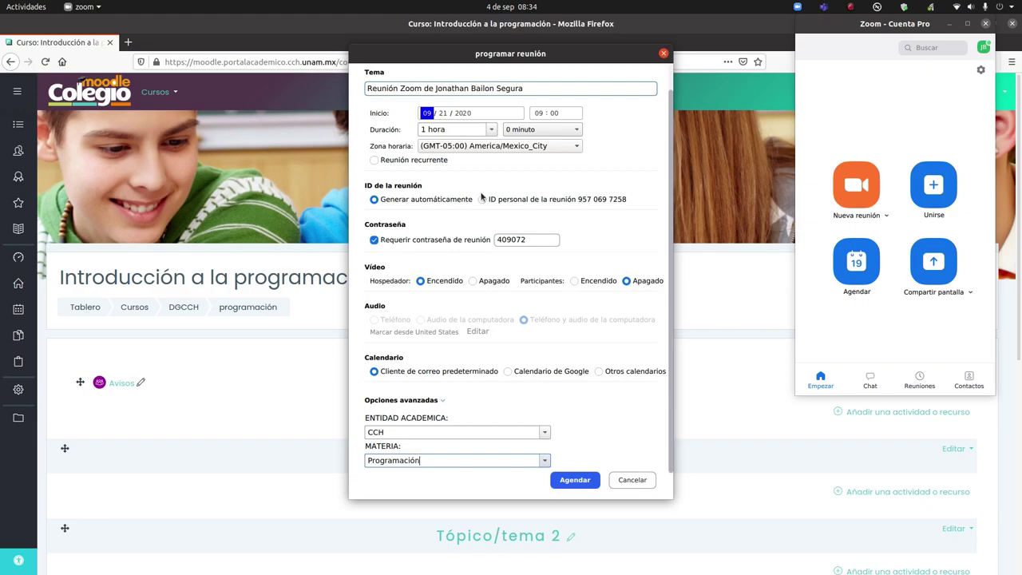
left_click(586, 482)
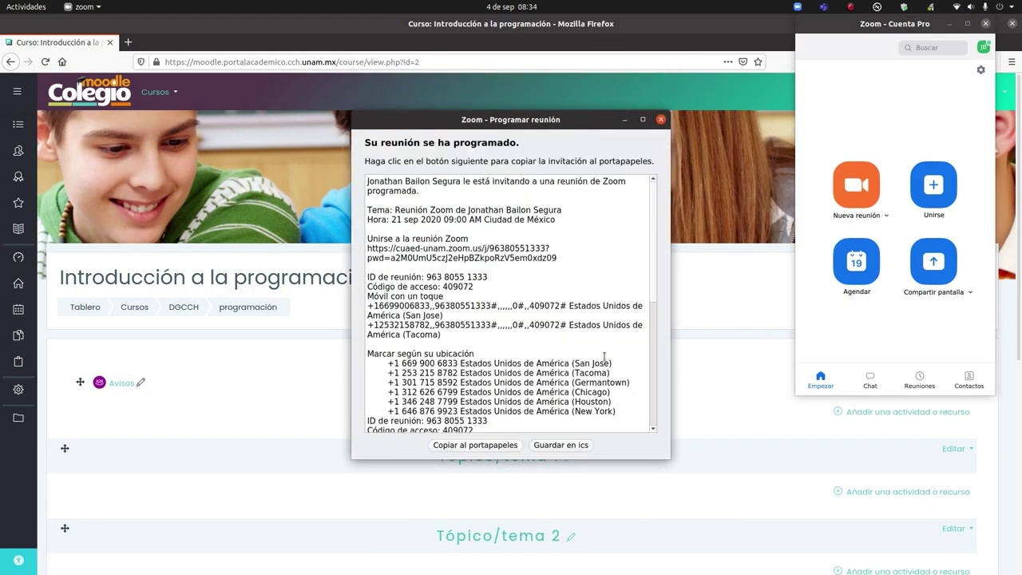
Step: Close the generated e-mail draft and copy the full meeting invitation to the clipboard
left_click(298, 126)
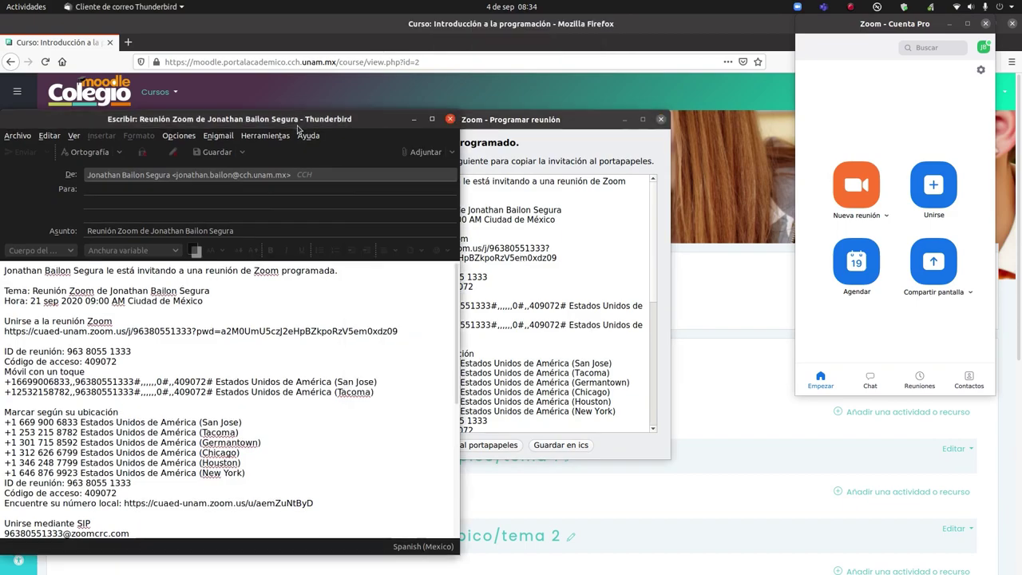
left_click(451, 122)
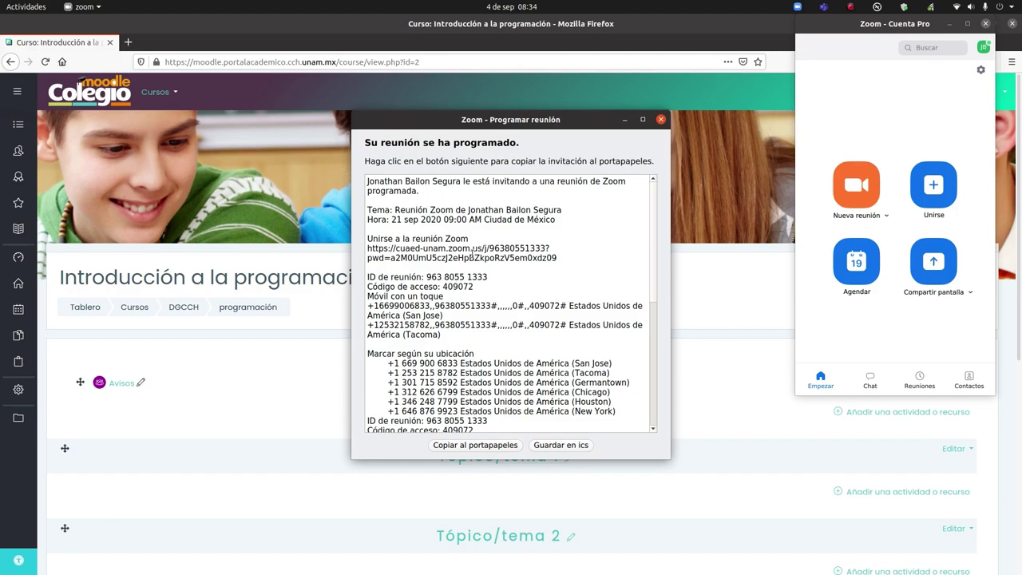
scroll(524, 279, "down", 5)
scroll(526, 275, "down", 3)
scroll(526, 276, "up", 10)
left_click(492, 446)
left_click(483, 447)
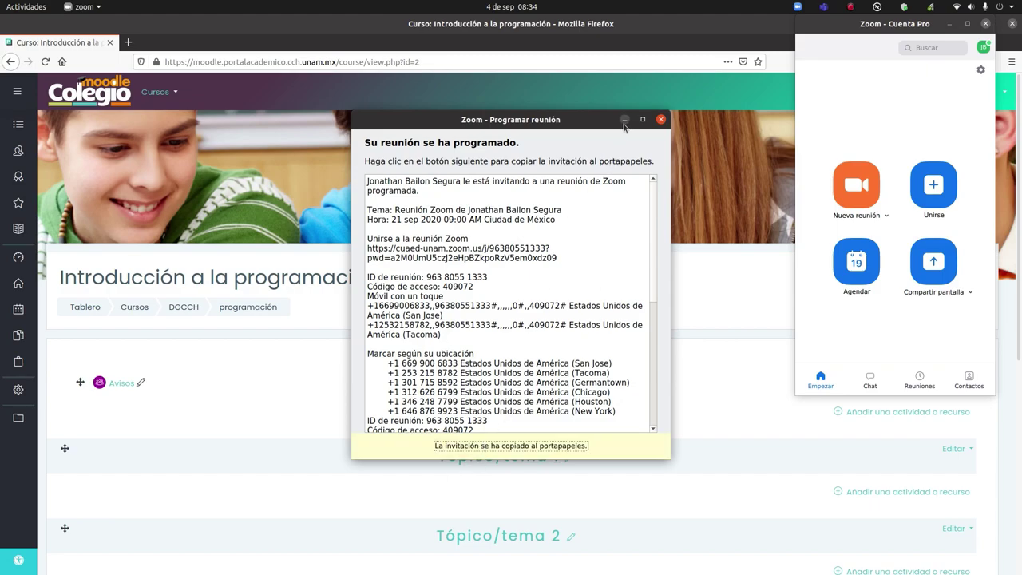
Step: Switch back to the Moodle course in Firefox, open its calendar and check the Zoom invitation's date
left_click(661, 119)
left_click(697, 151)
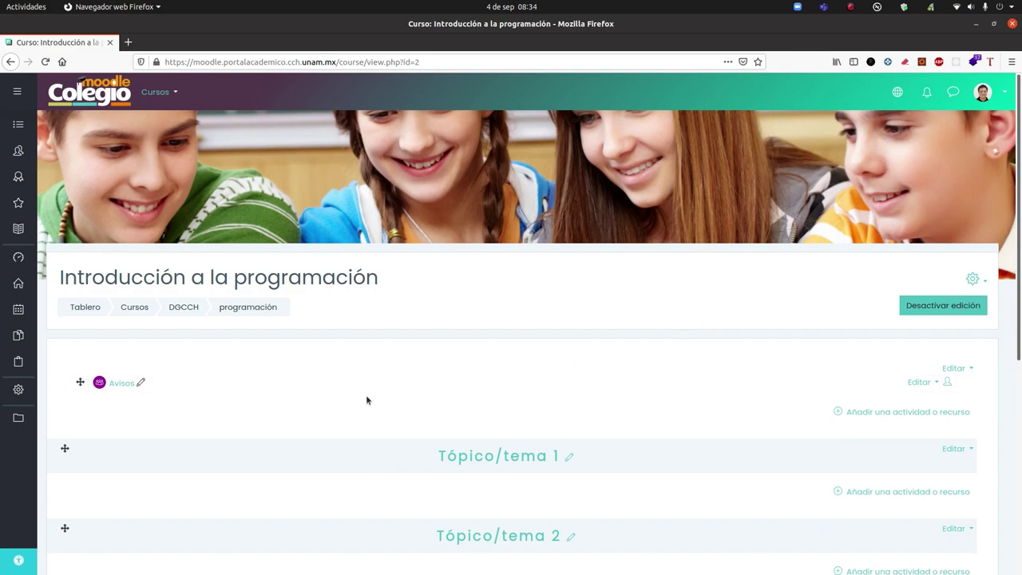
left_click(24, 312)
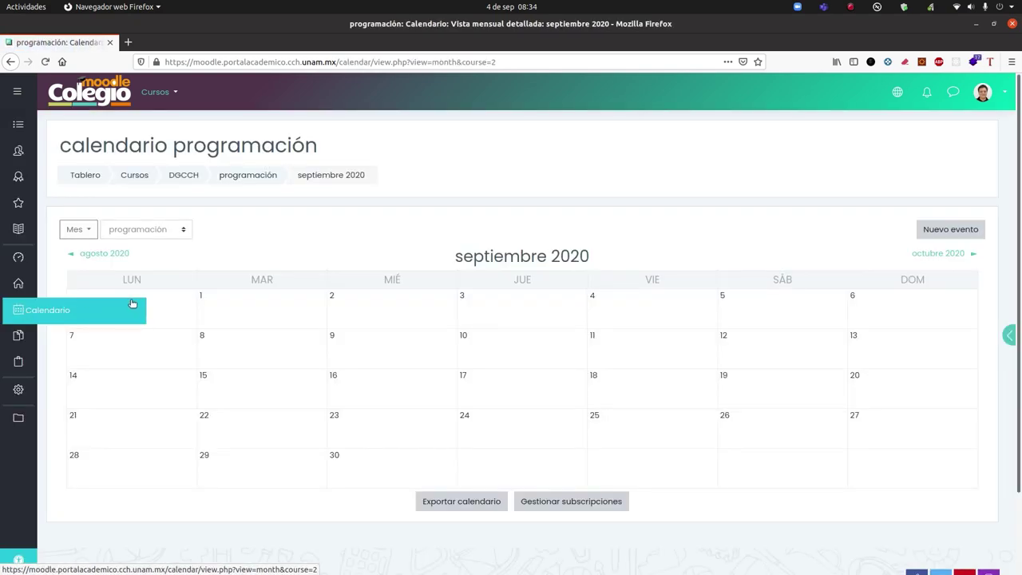
mouse_move(480, 569)
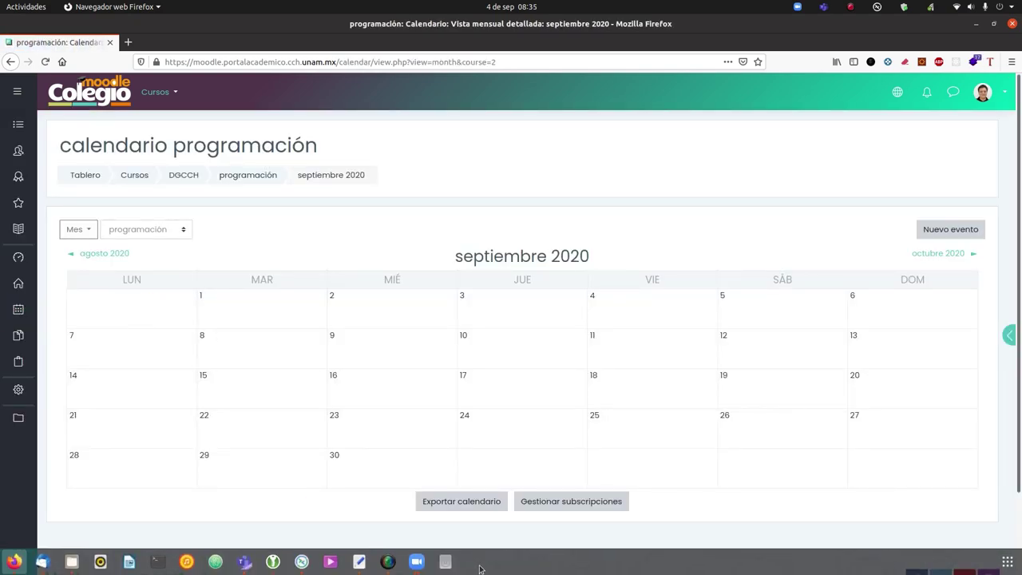
left_click(417, 562)
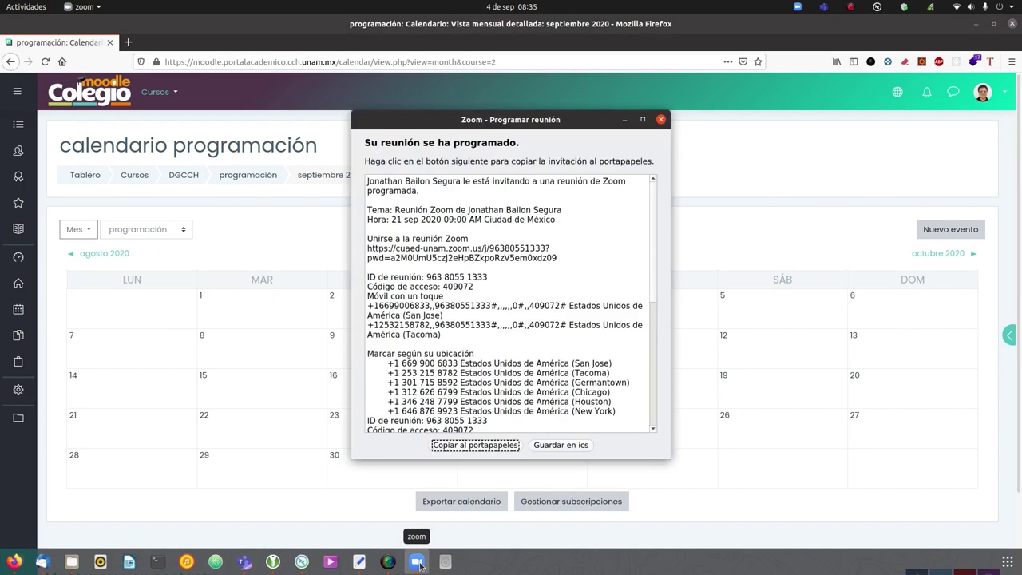
left_click(202, 202)
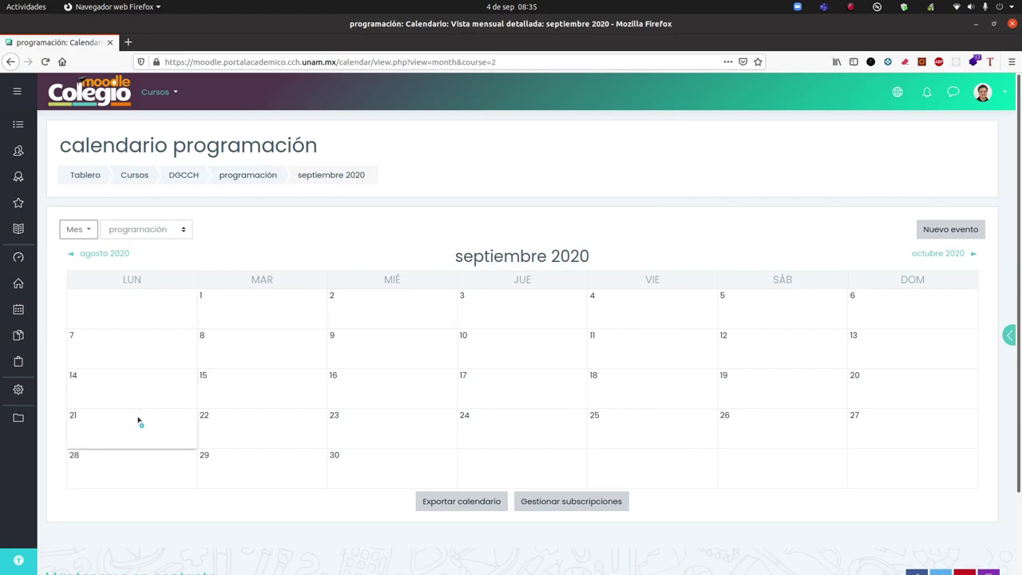
Step: Start a new course event on 21 September 2020 named "Reunion en Zoom"
left_click(110, 424)
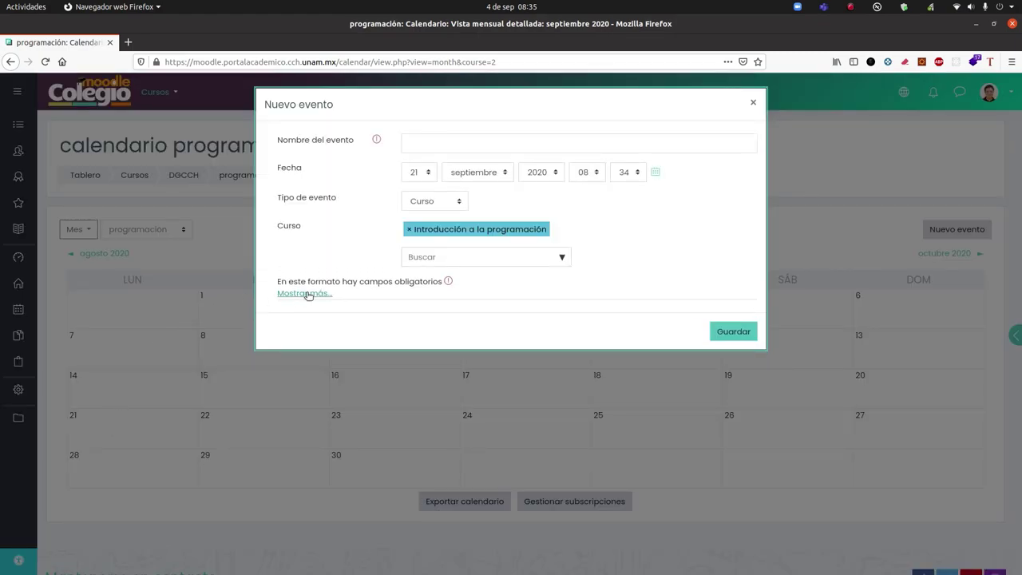
left_click(432, 144)
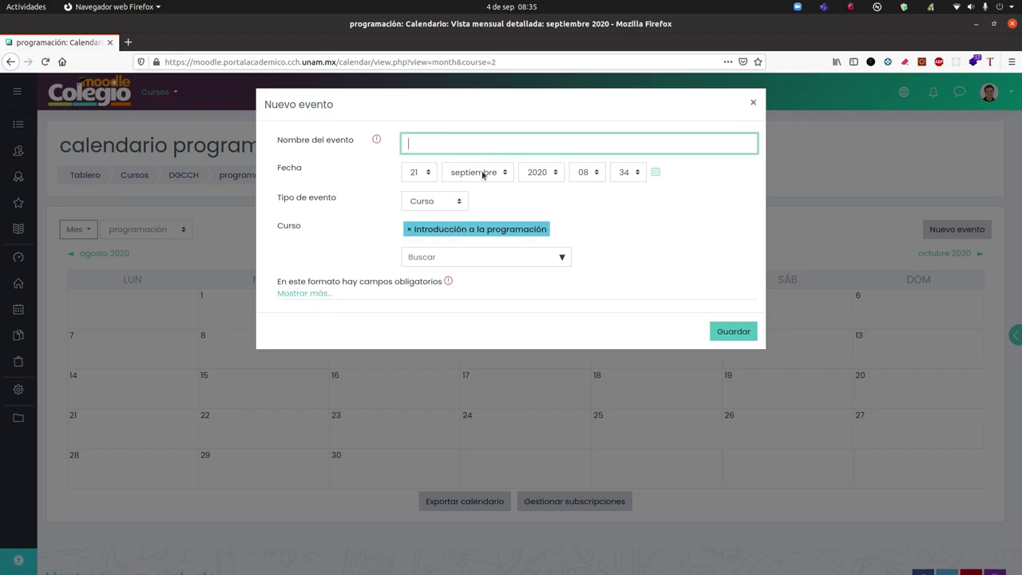
type("Reunion en Zoom")
left_click(621, 202)
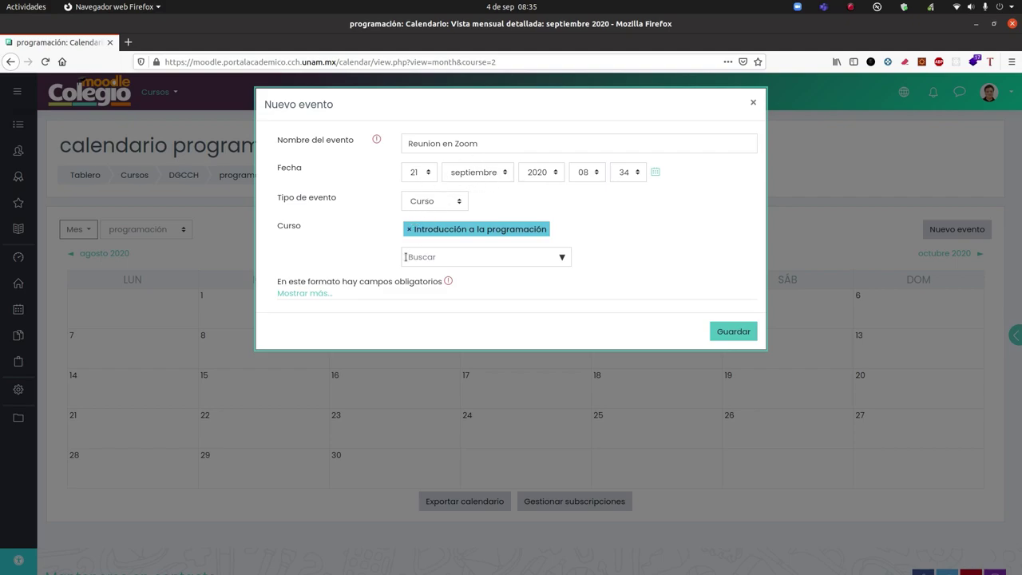
Step: Show the event's additional fields, enlarge the description box and paste the Zoom invitation with its link and access code
left_click(304, 293)
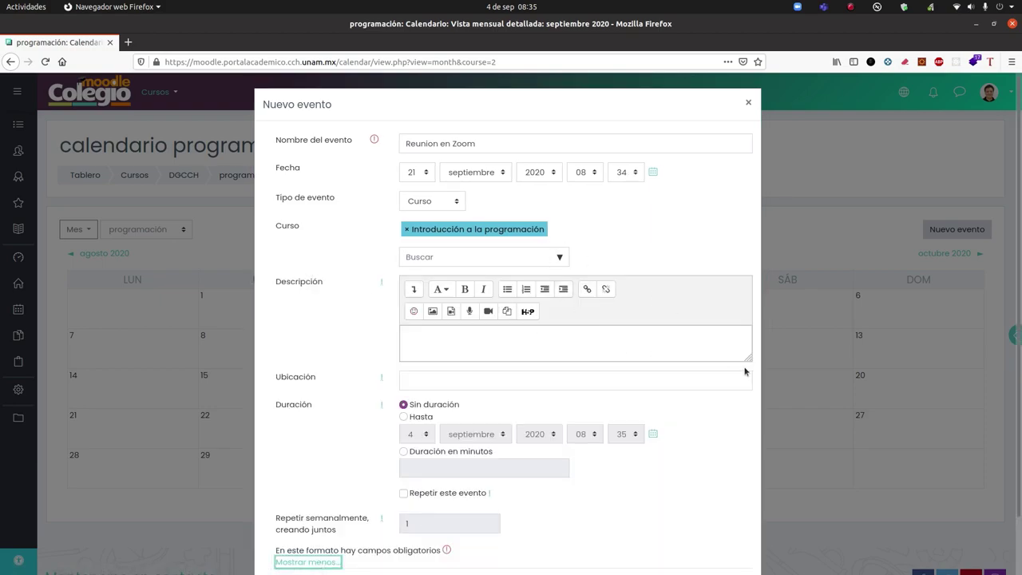
scroll(663, 346, "down", 2)
scroll(663, 346, "up", 2)
left_click_drag(750, 361, 714, 445)
left_click(543, 346)
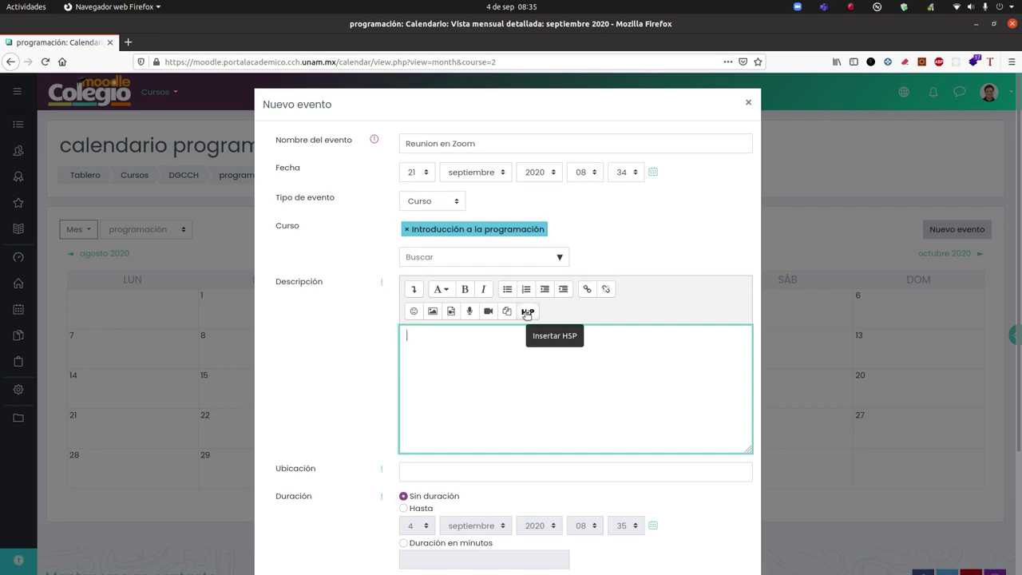
key("ctrl+v")
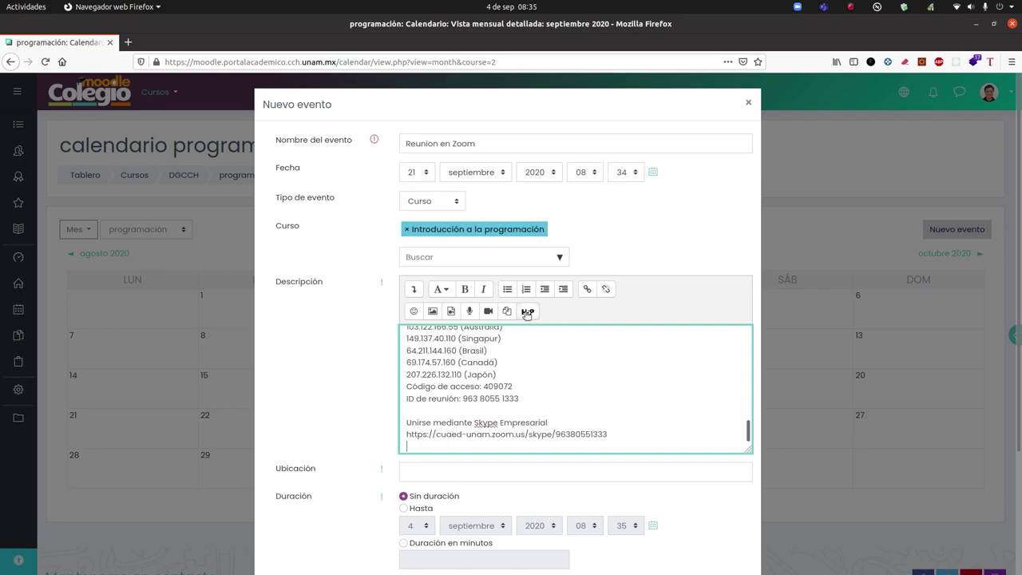
Step: Review the pasted invitation's URL, meeting ID and access code, and save the calendar event
scroll(548, 377, "up", 5)
scroll(548, 377, "up", 10)
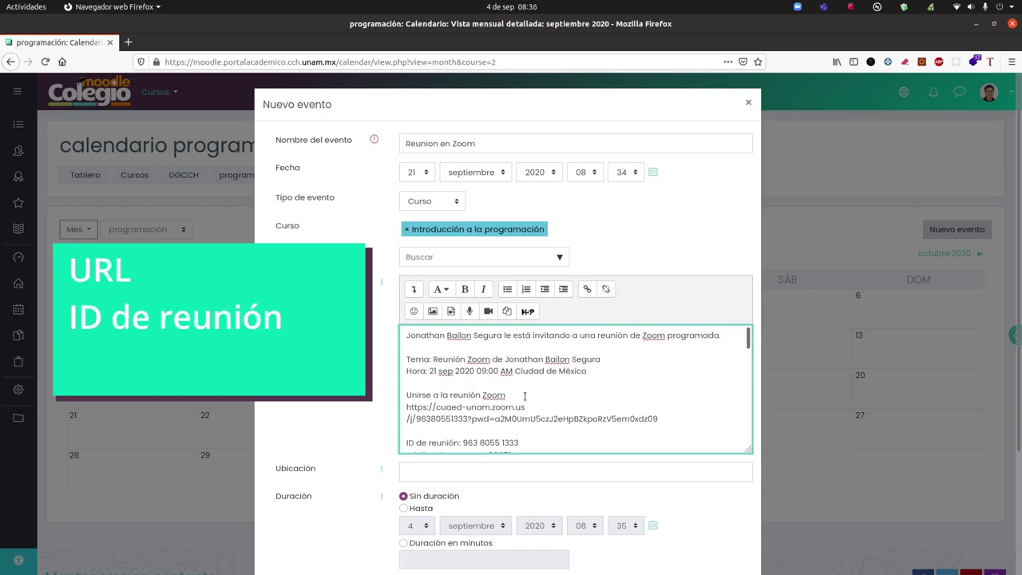
scroll(525, 393, "down", 1)
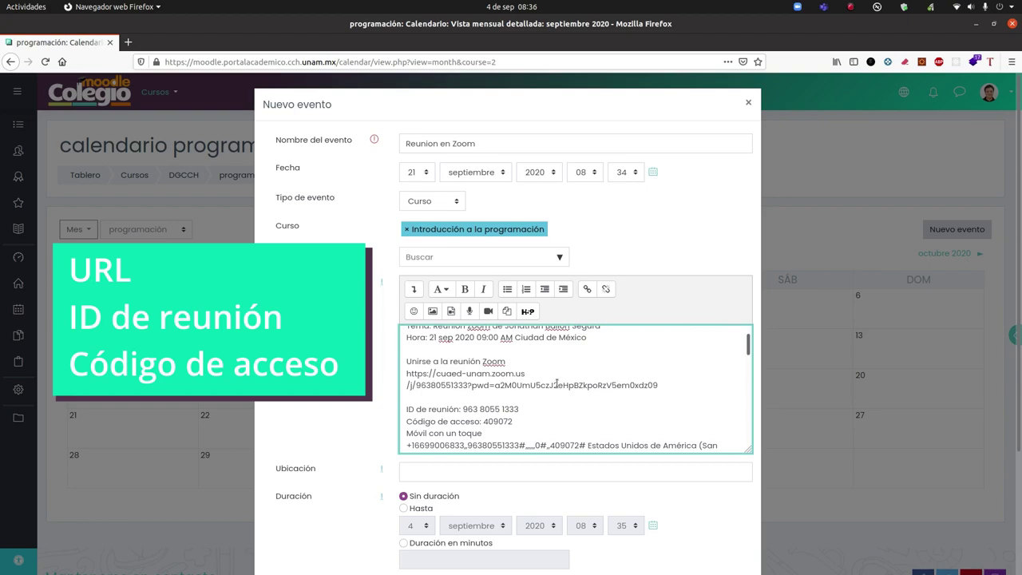
scroll(556, 384, "down", 4)
scroll(557, 384, "down", 10)
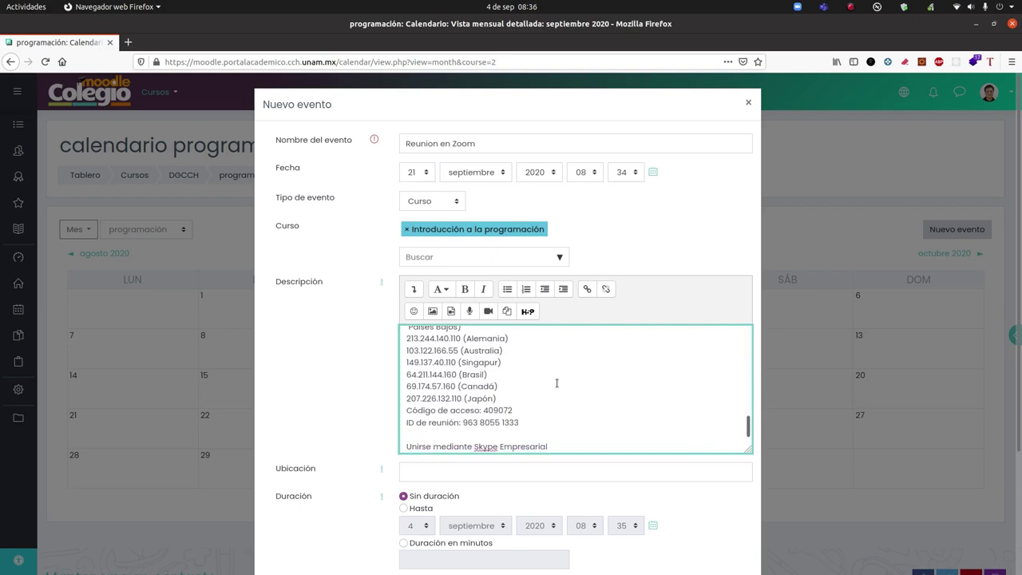
scroll(556, 384, "down", 2)
scroll(557, 383, "up", 15)
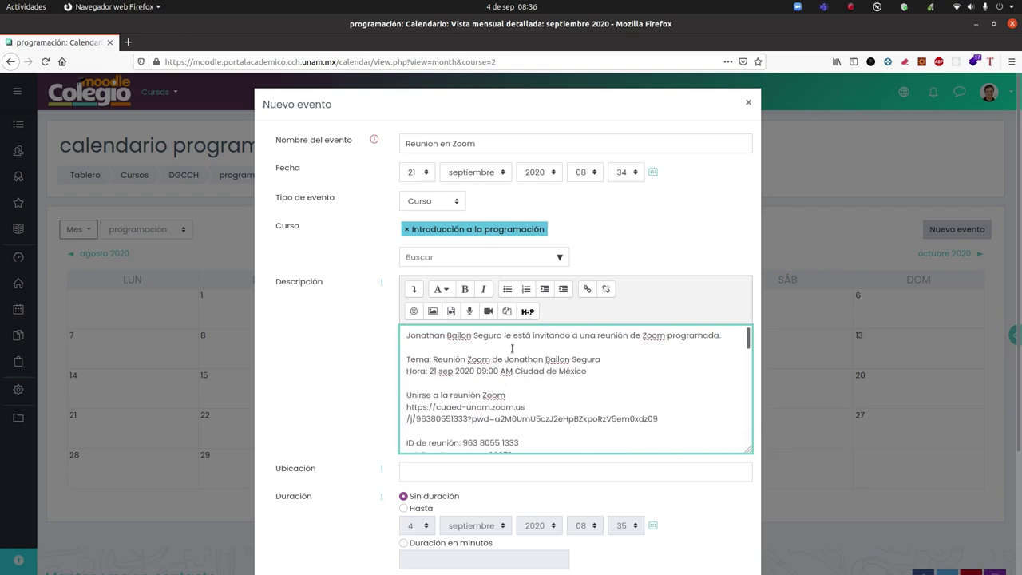
scroll(347, 271, "down", 3)
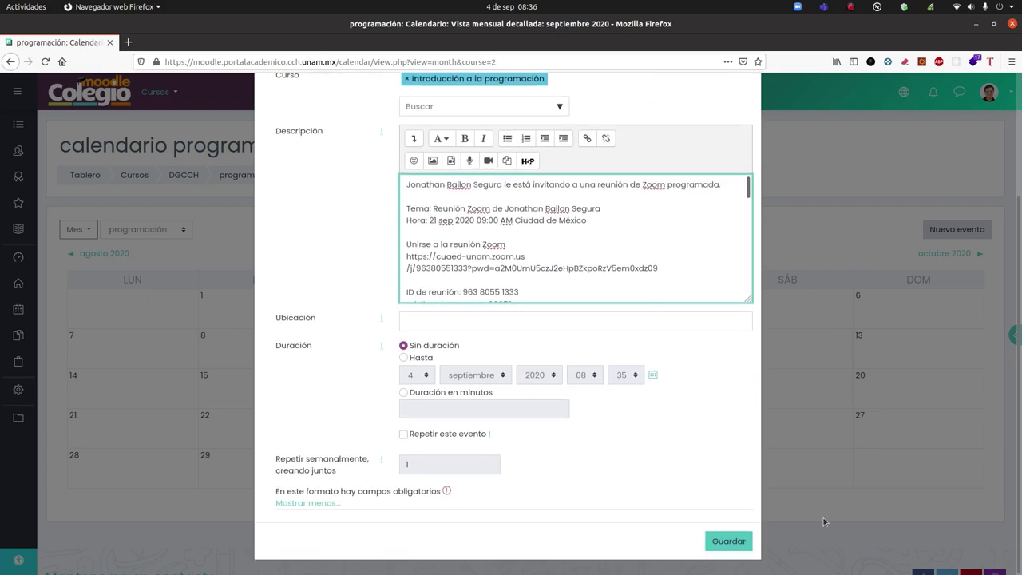
left_click(718, 543)
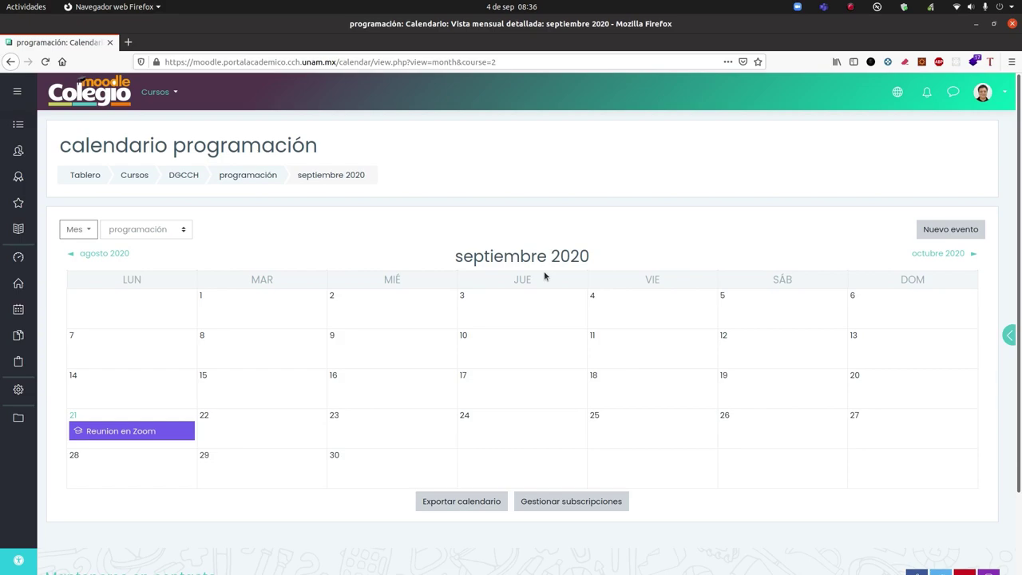
Step: Check the details of the saved "Reunion en Zoom" event in the calendar and close them
left_click(117, 436)
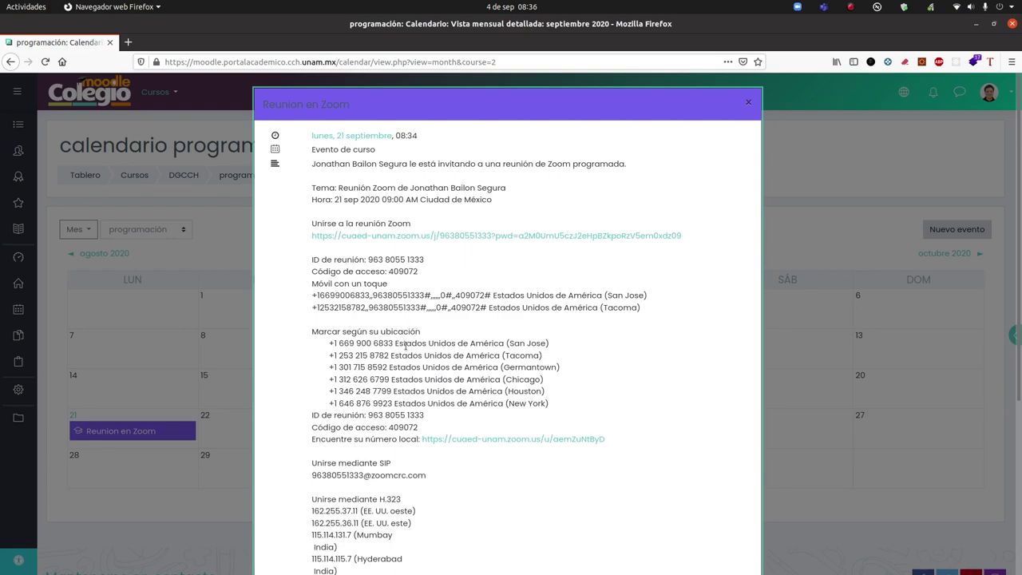
scroll(452, 244, "down", 5)
scroll(453, 243, "up", 5)
left_click(749, 102)
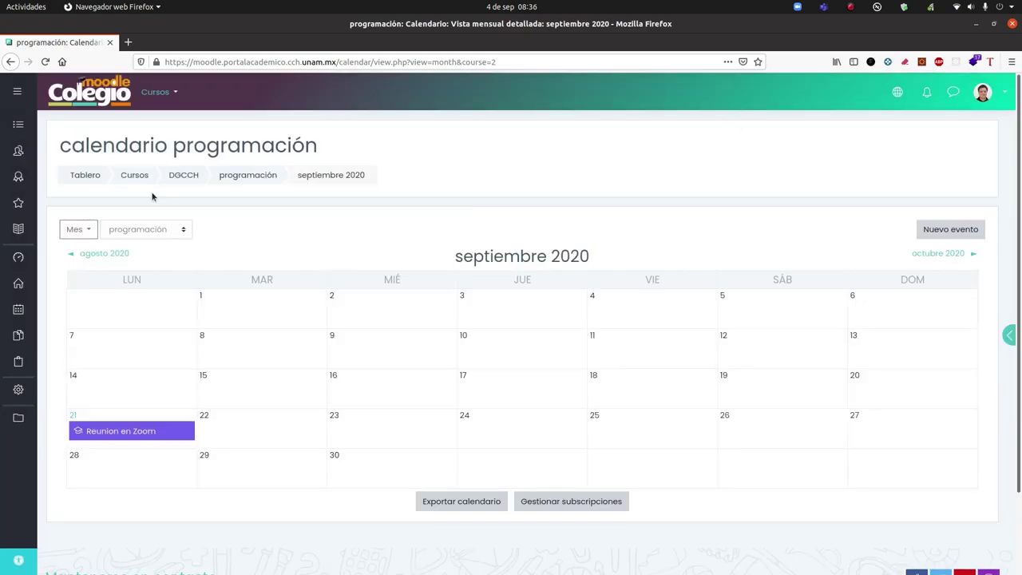
Step: Return to the course "Introducción a la programación" through the DGCCH category
left_click(195, 177)
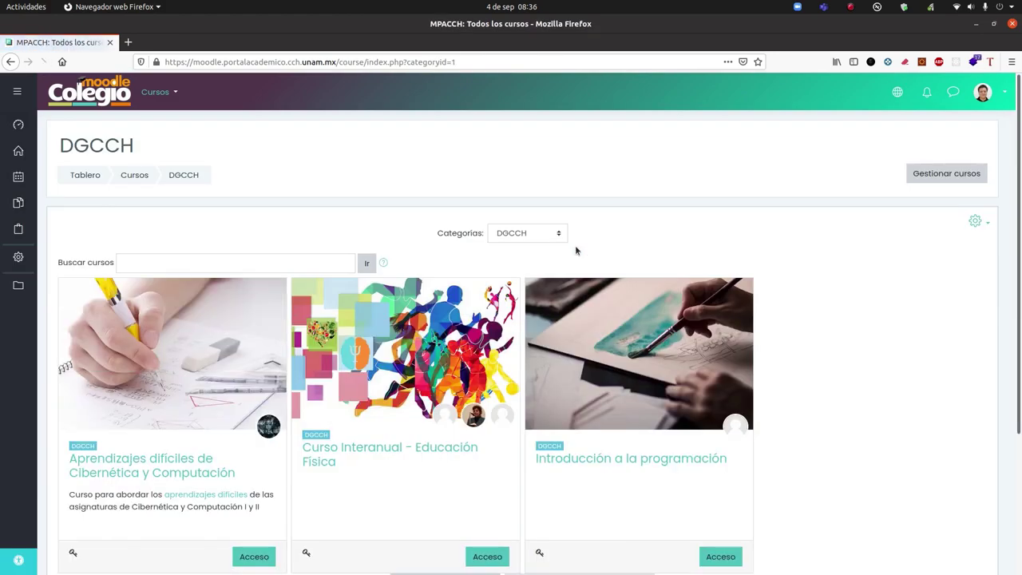
left_click(611, 395)
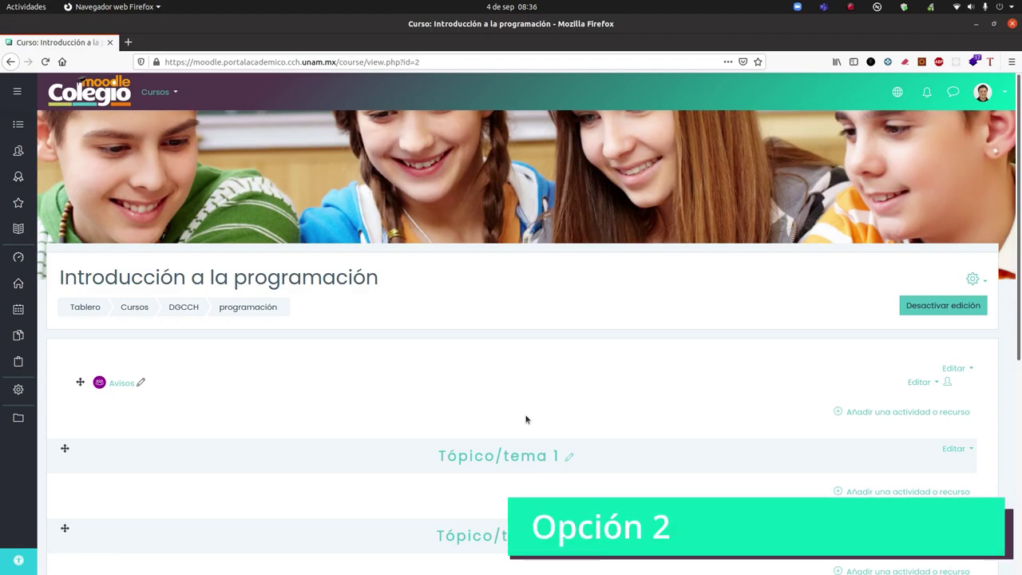
Step: Add a URL resource to the course's general section, above Tópico/tema 1, choosing it from the list of all activities and resources
scroll(526, 419, "down", 1)
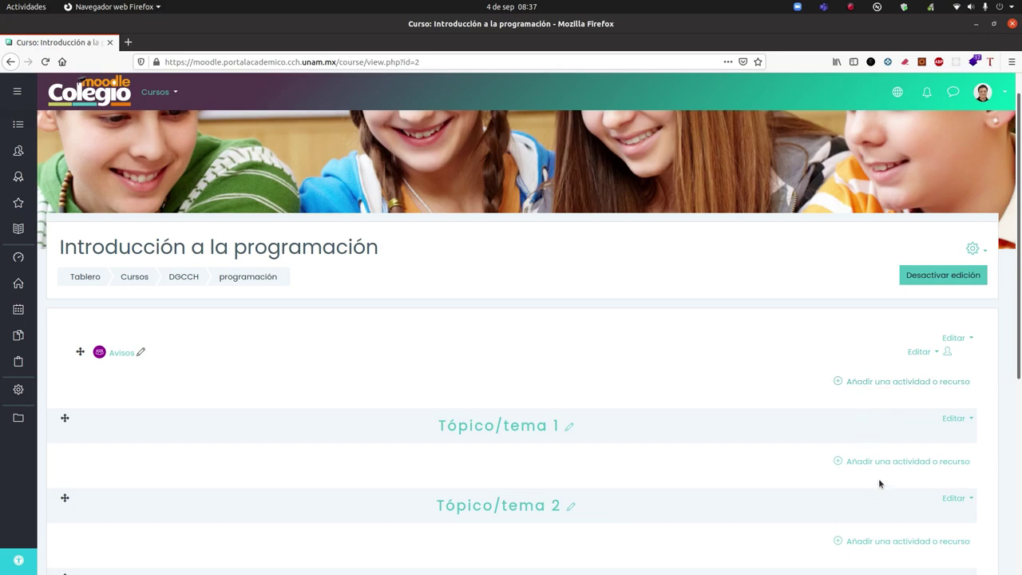
left_click(904, 383)
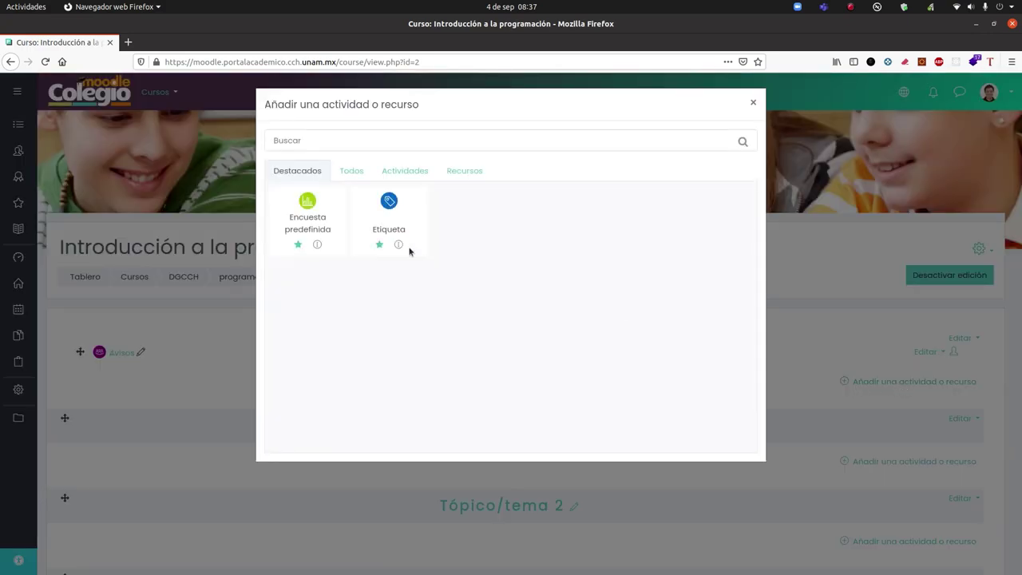
left_click(354, 176)
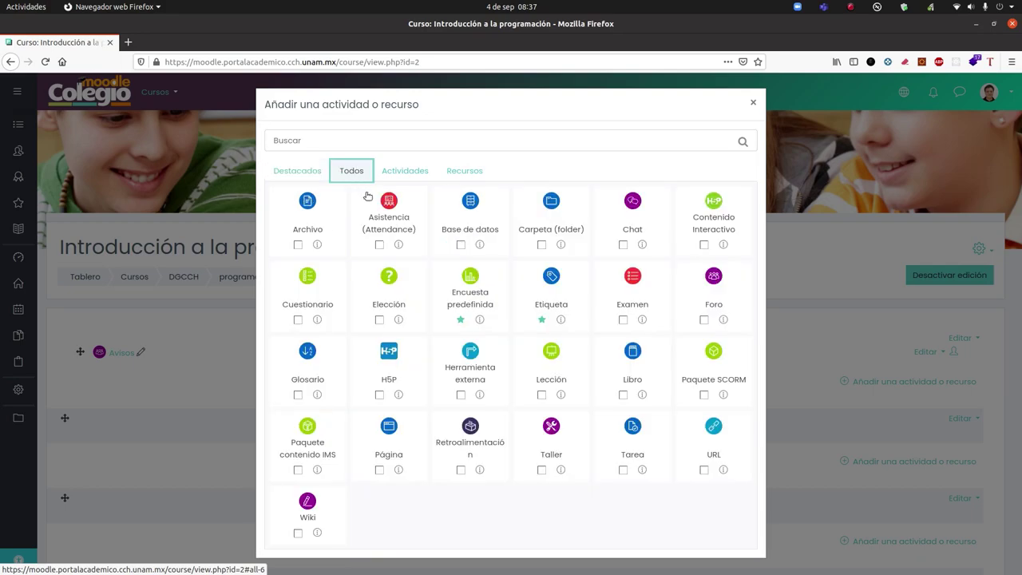
left_click(716, 433)
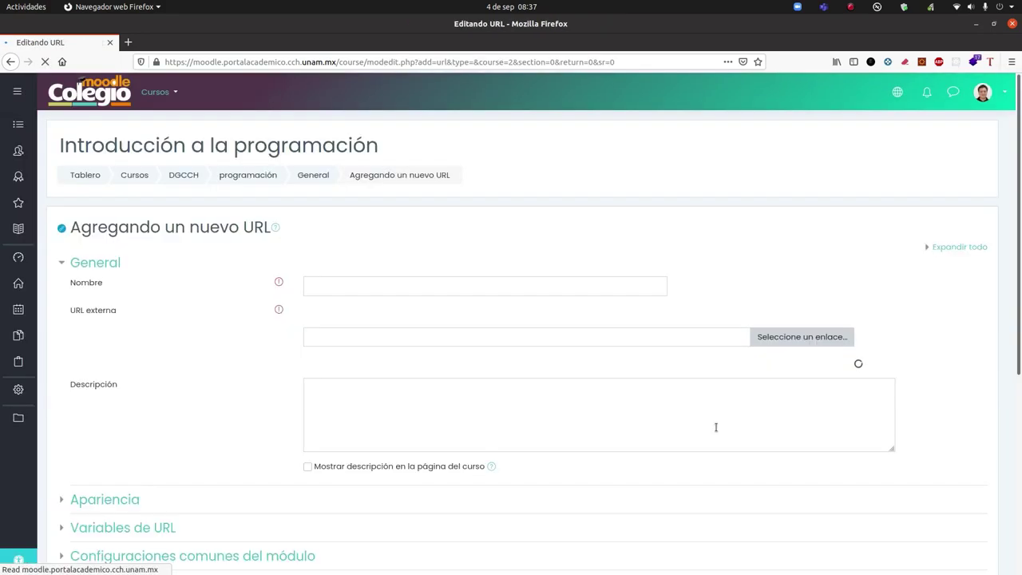
Step: Name the URL resource "Reunion en Zoom" and paste the Zoom invitation with its link and access code into the description
left_click(418, 287)
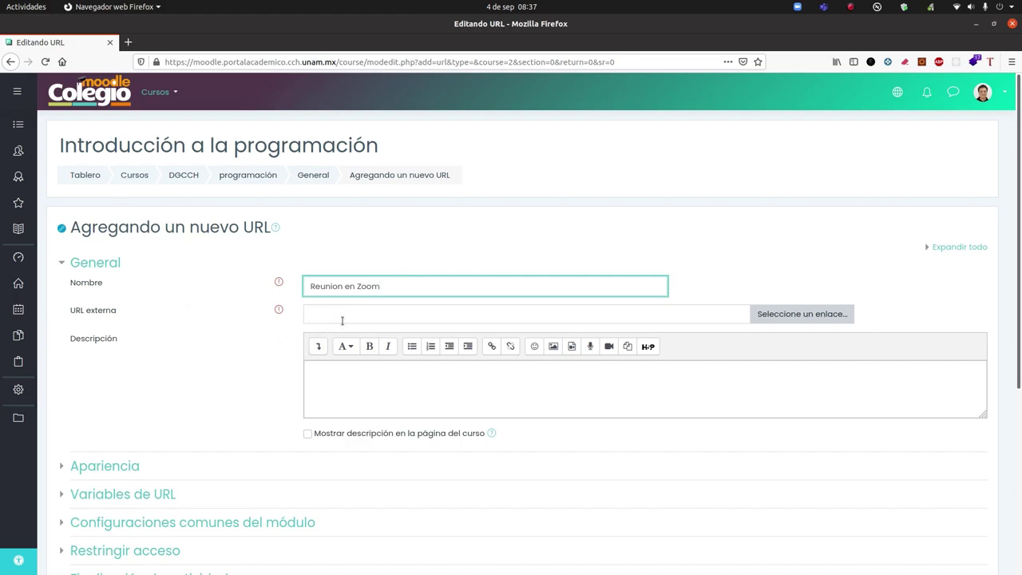
left_click(341, 375)
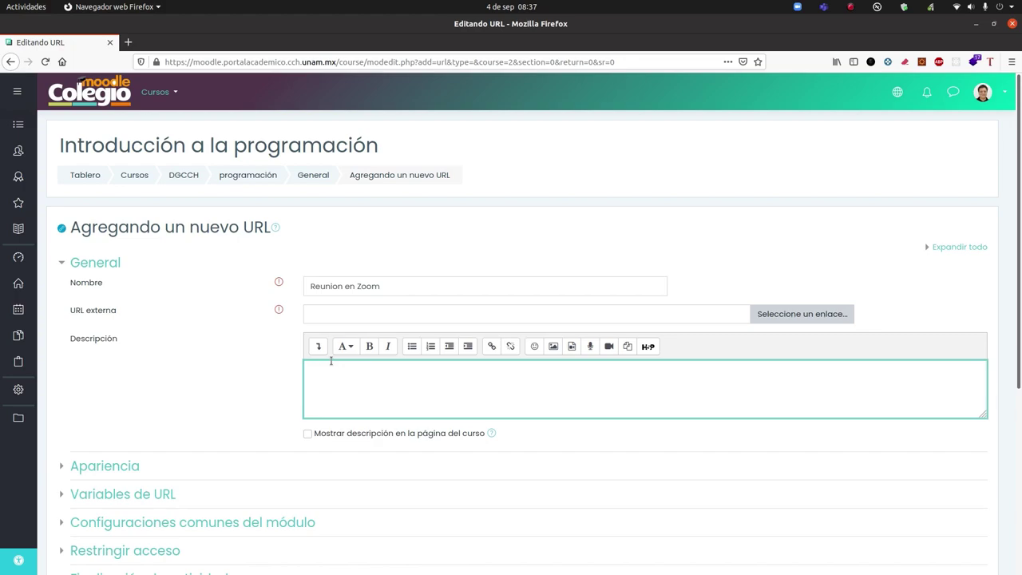
key("ctrl+v")
Step: Copy the Zoom meeting link with its embedded passcode from the pasted invitation into the external URL field
scroll(501, 399, "up", 10)
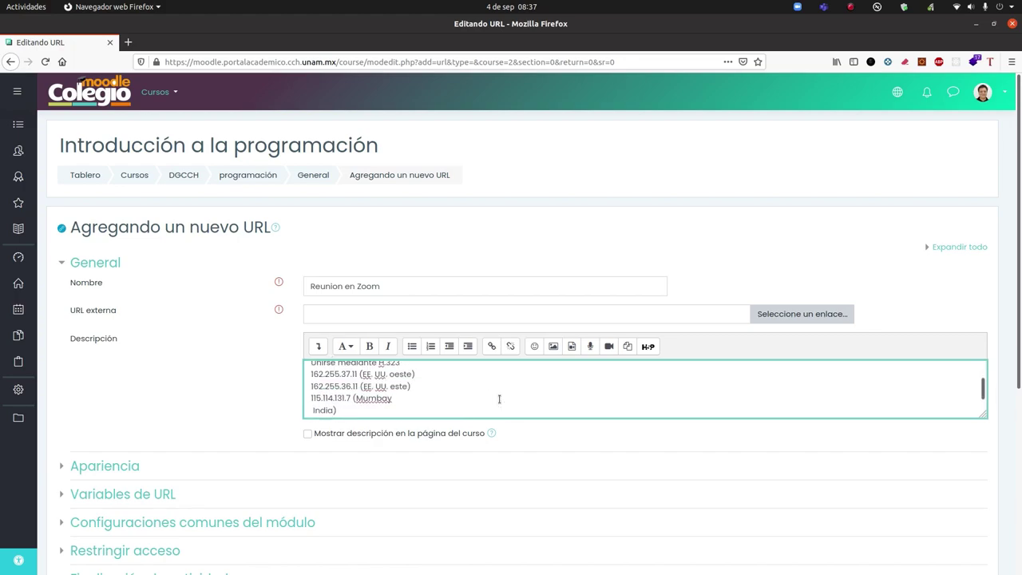
scroll(509, 395, "up", 5)
scroll(509, 395, "down", 3)
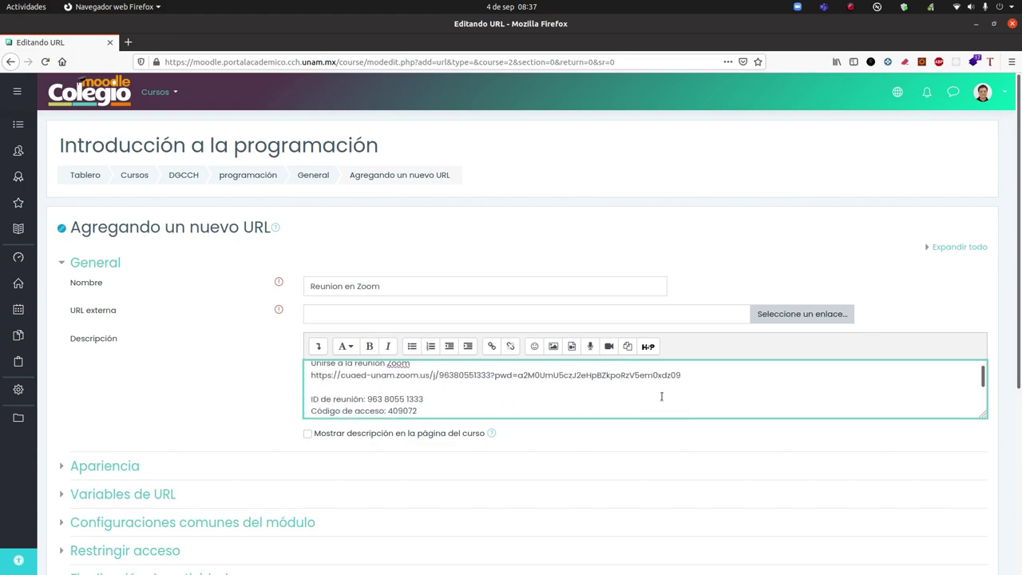
left_click_drag(685, 375, 310, 391)
key("ctrl+c")
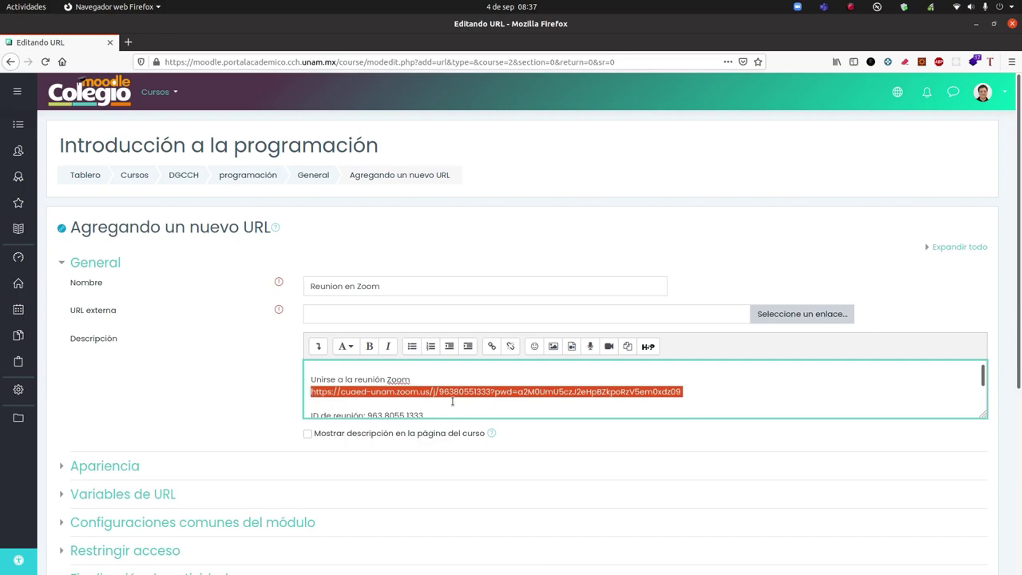
left_click(402, 319)
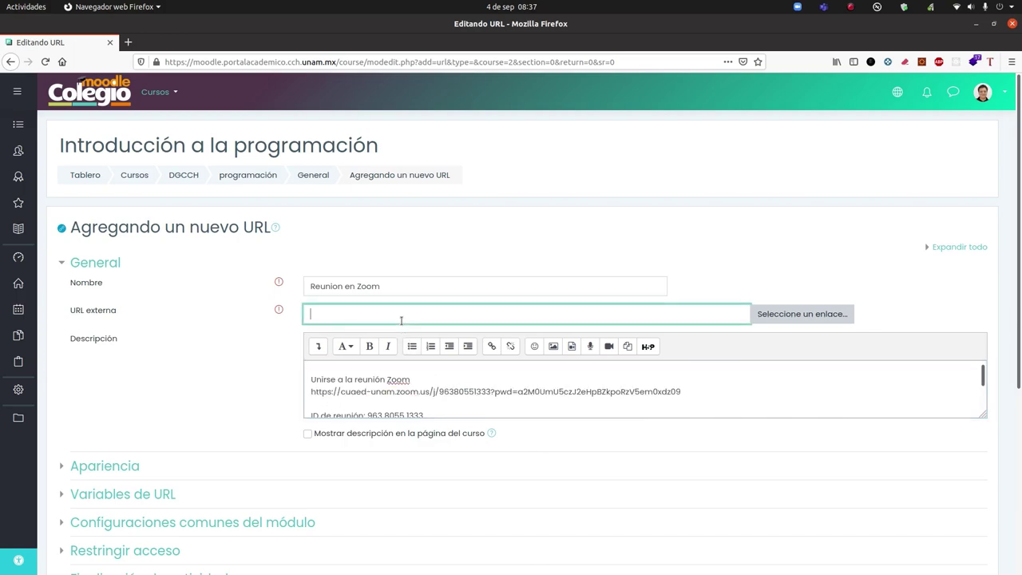
key("ctrl+v")
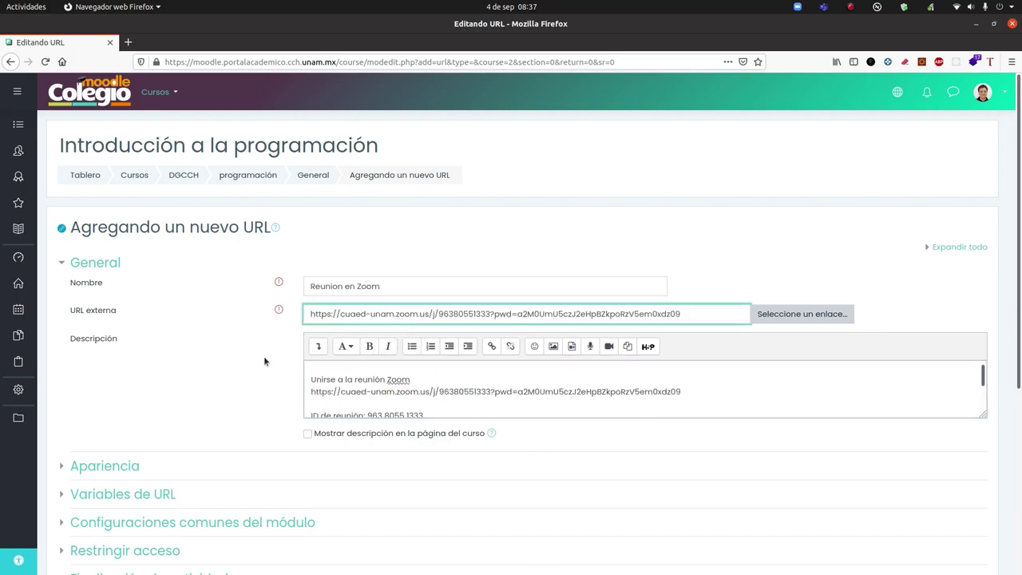
Step: Save the new URL resource and display it, leaving the remaining settings at their defaults
scroll(263, 356, "down", 2)
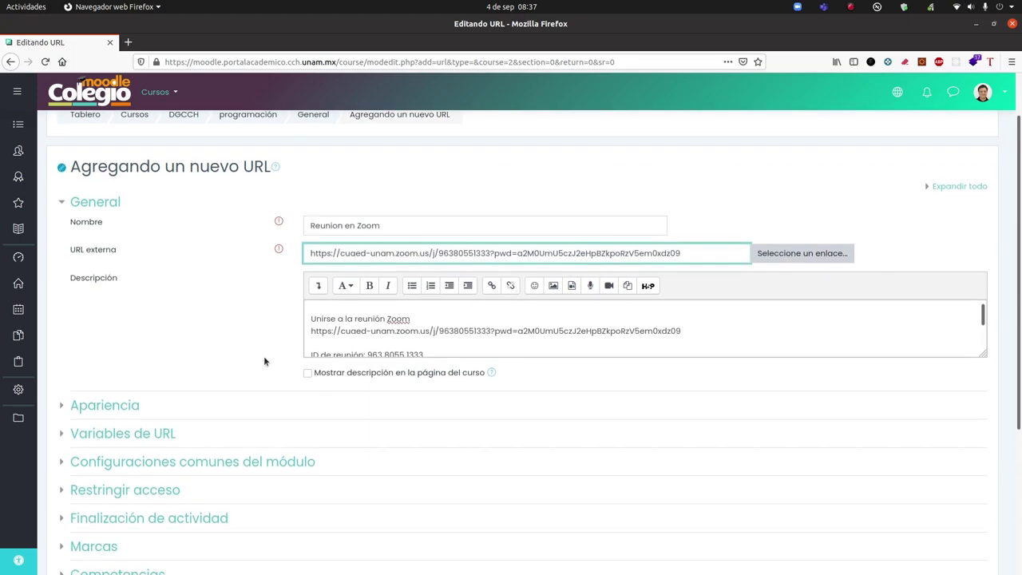
scroll(265, 361, "down", 5)
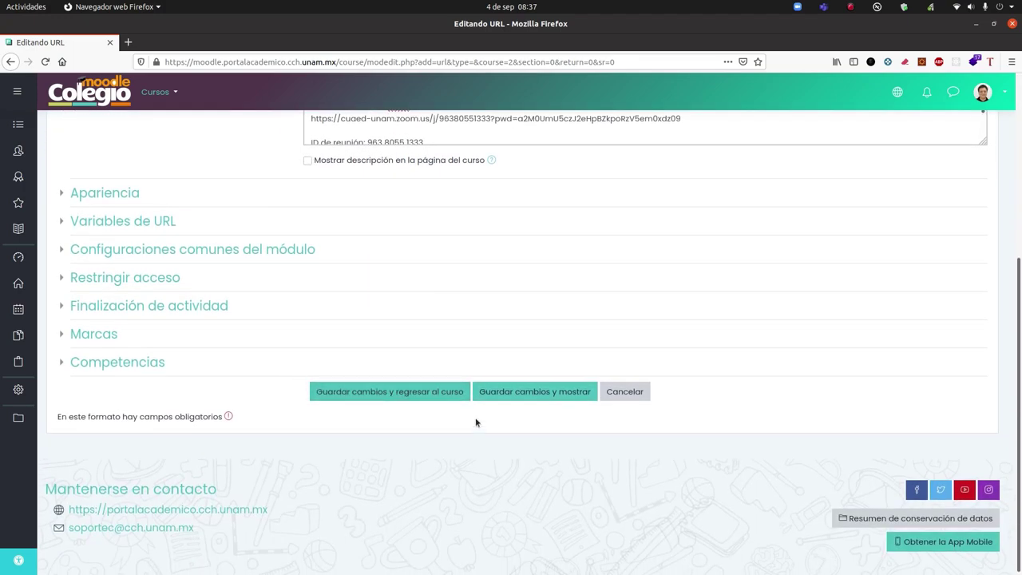
left_click(531, 393)
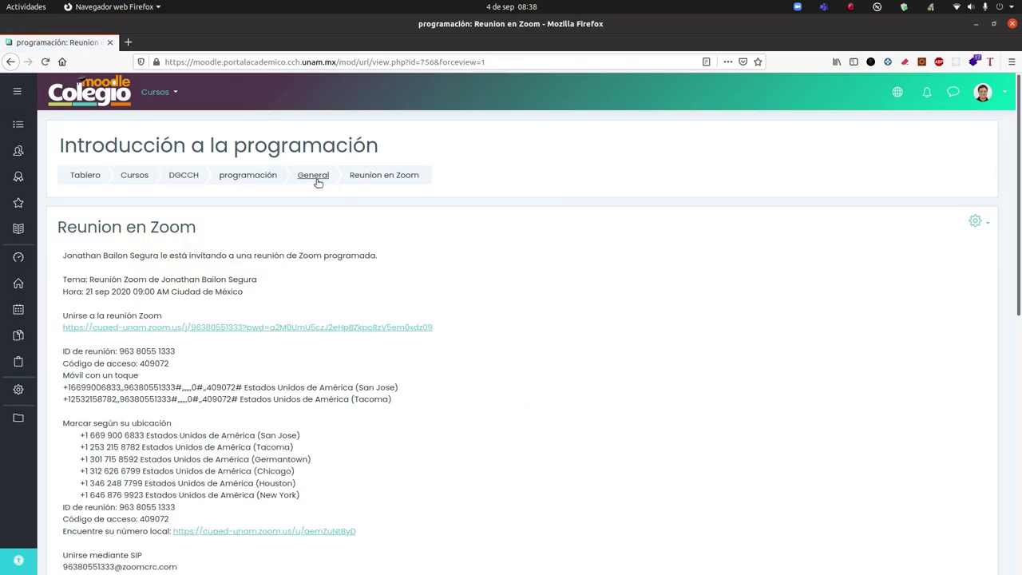
Step: Review the invitation on the saved "Reunion en Zoom" resource page and return to the programación course page
scroll(544, 307, "down", 6)
scroll(528, 312, "down", 3)
scroll(523, 319, "up", 9)
left_click(261, 179)
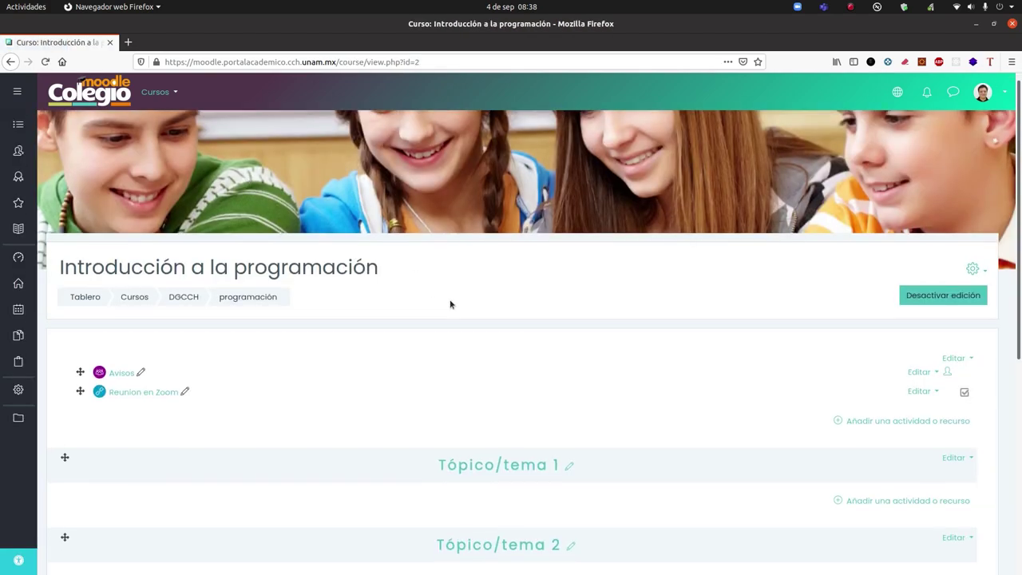
Step: Open the "Reunion en Zoom" resource from the course page and launch its meeting link in the Zoom application
scroll(450, 303, "down", 2)
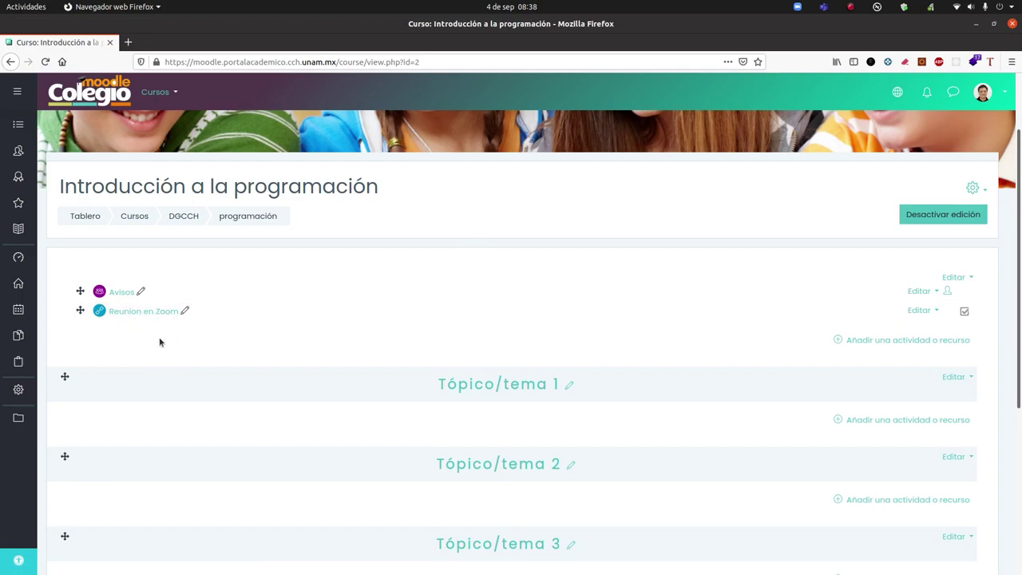
left_click(158, 312)
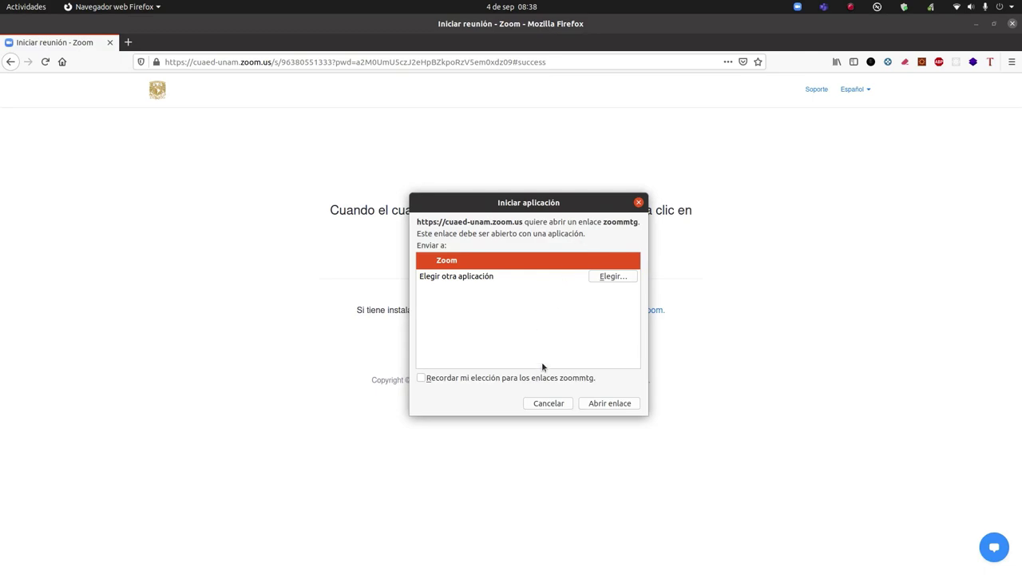
left_click(612, 406)
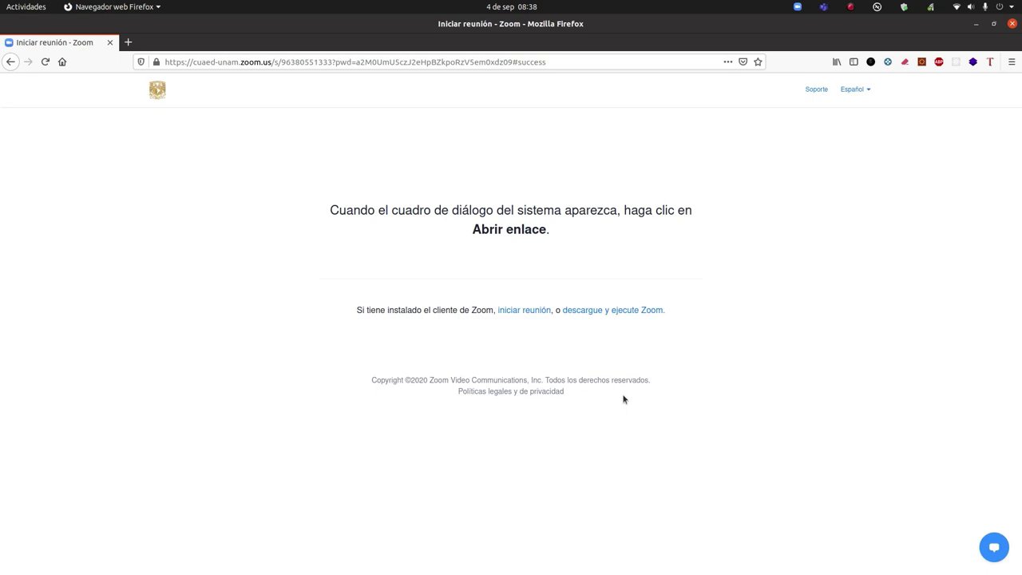